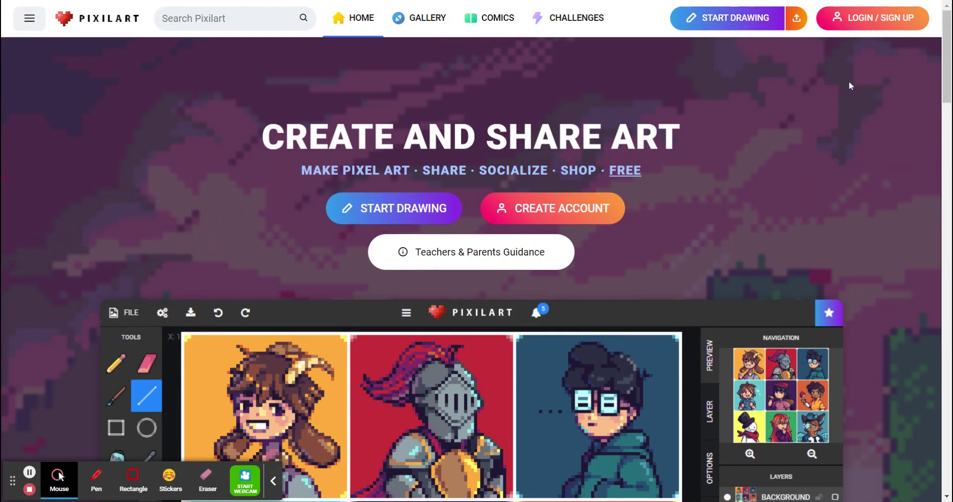
# Step: Log in to Pixilart through Google, choosing the account on the Google page
pyautogui.click(864, 21)
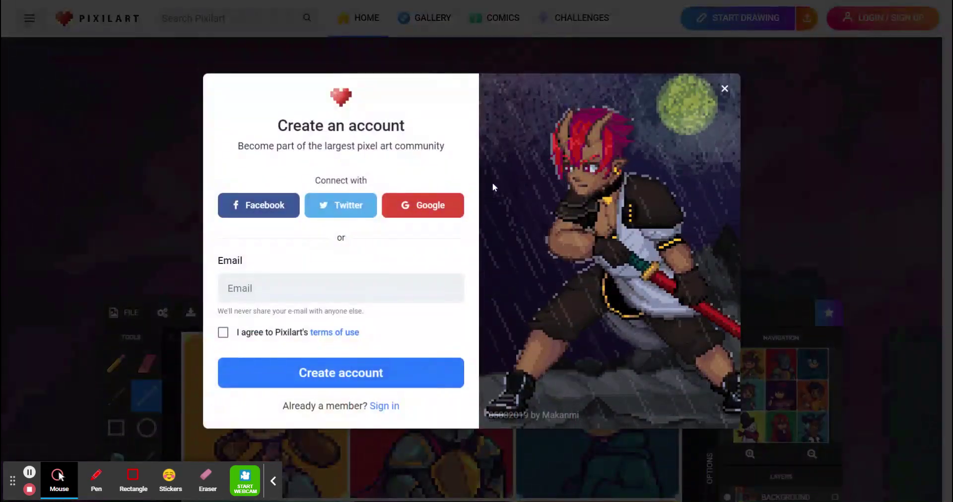
pyautogui.click(454, 204)
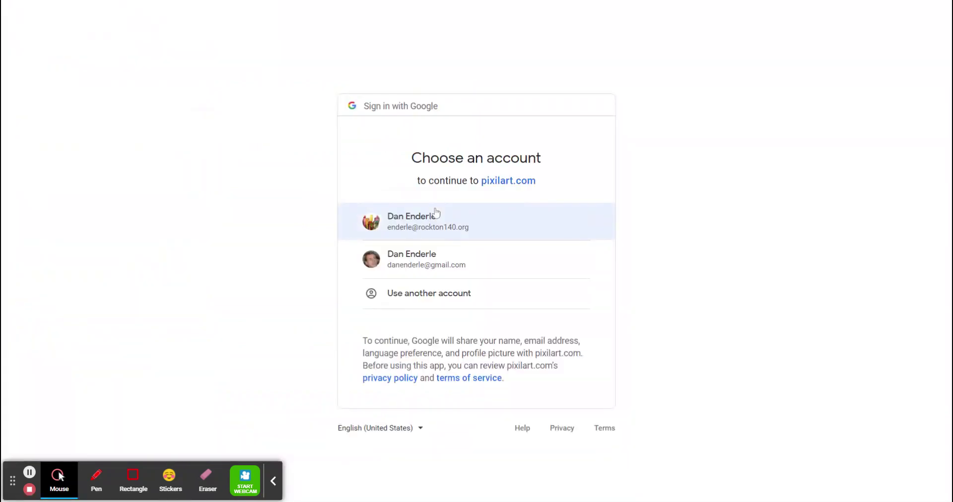
pyautogui.click(437, 214)
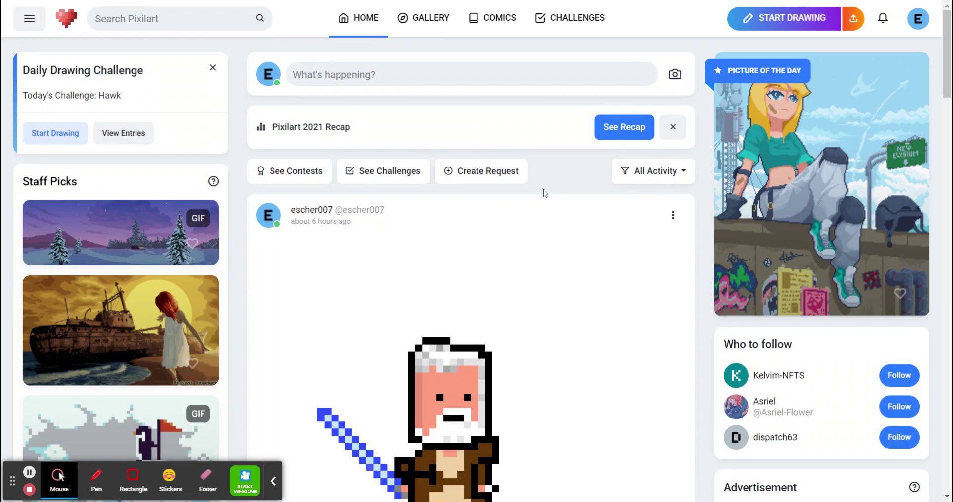
# Step: Scroll down the home feed and open the ocean 2 goldfish drawing
pyautogui.scroll(-5, 547, 207)
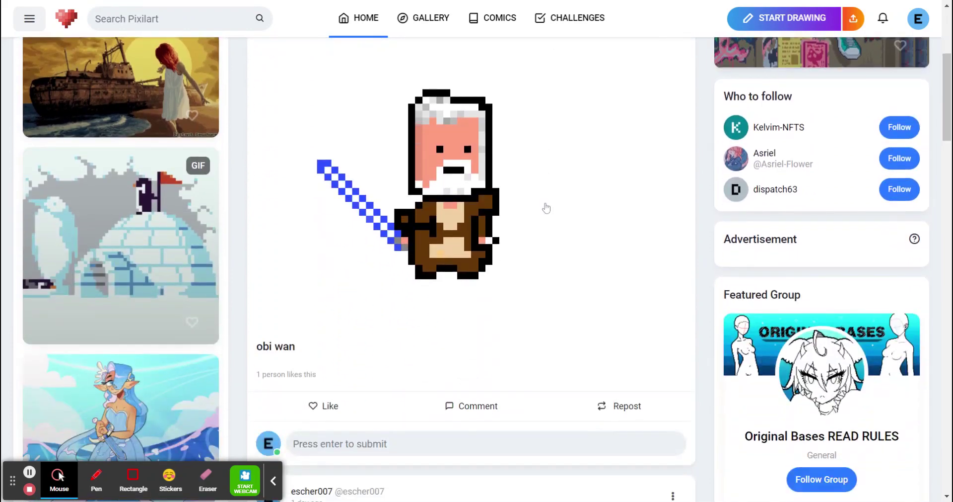
pyautogui.scroll(-5, 546, 208)
pyautogui.scroll(-4, 546, 207)
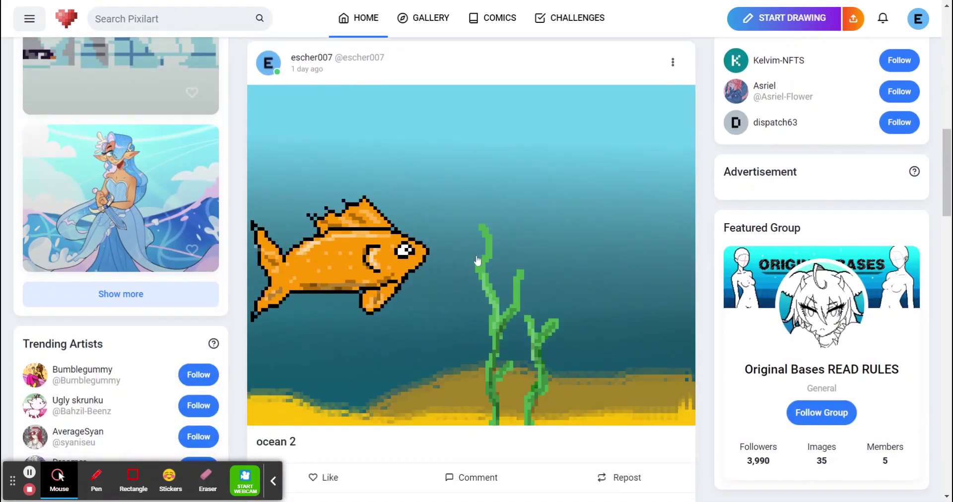
pyautogui.click(439, 268)
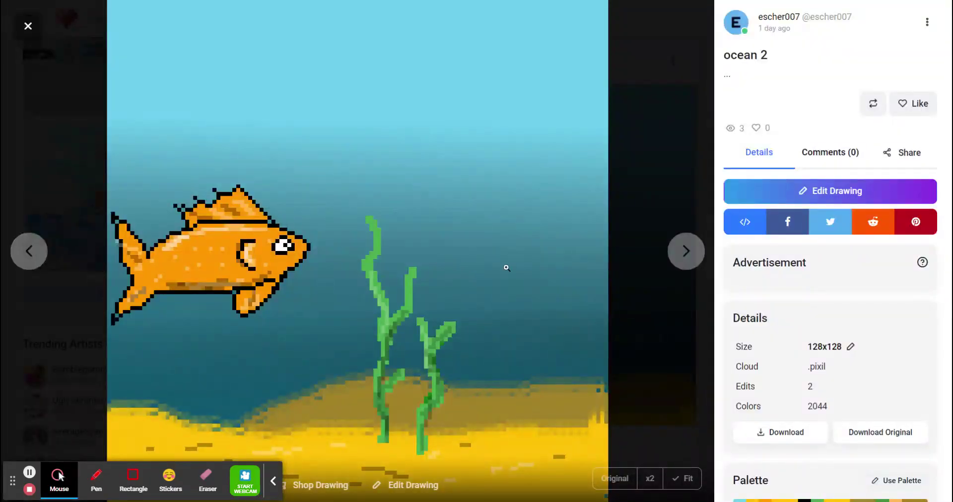
pyautogui.click(811, 197)
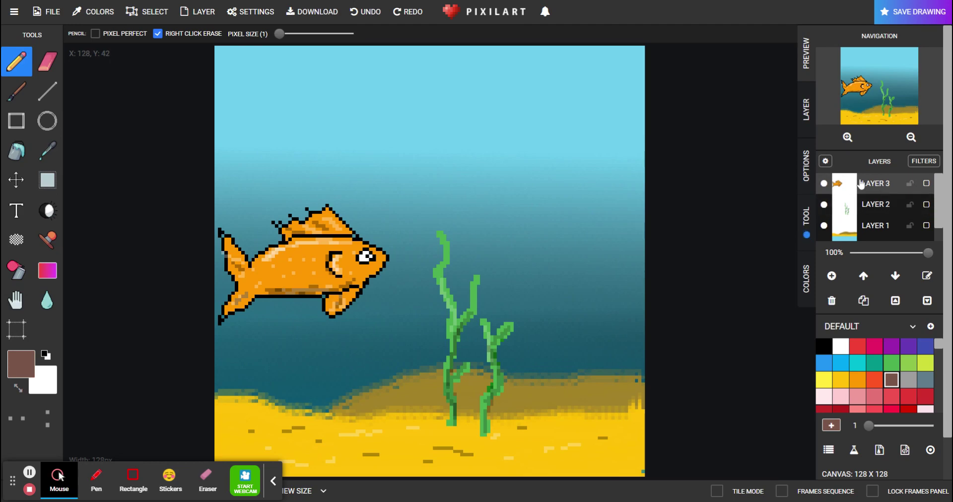
pyautogui.click(825, 185)
pyautogui.click(824, 183)
pyautogui.click(825, 204)
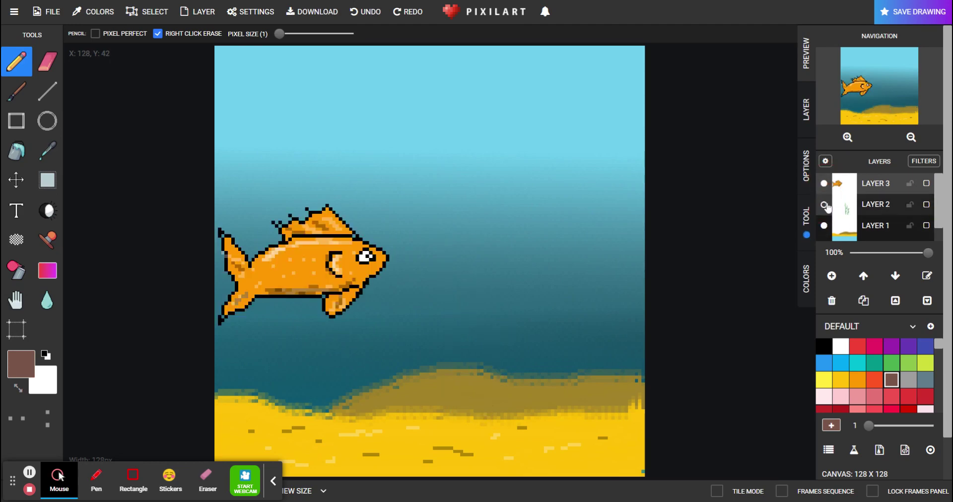
pyautogui.click(826, 205)
pyautogui.scroll(-1, 825, 210)
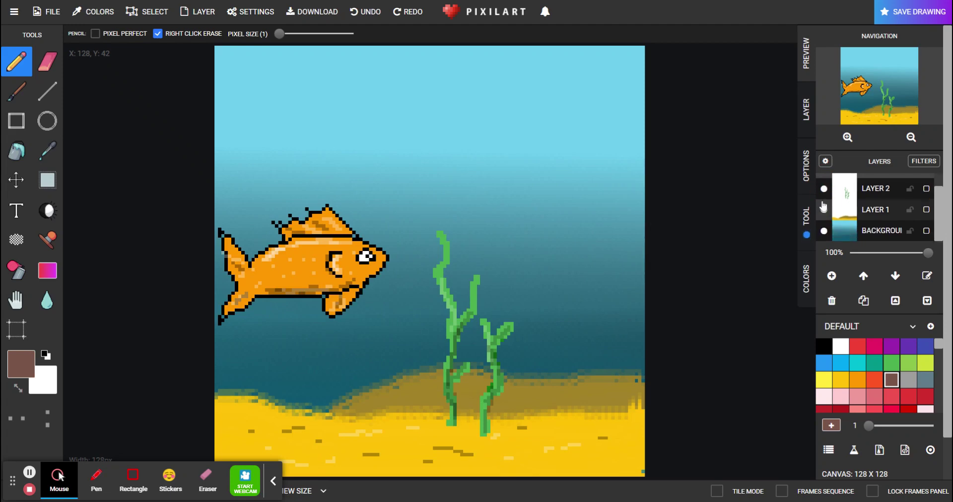
pyautogui.click(824, 210)
pyautogui.click(825, 210)
pyautogui.scroll(1, 844, 209)
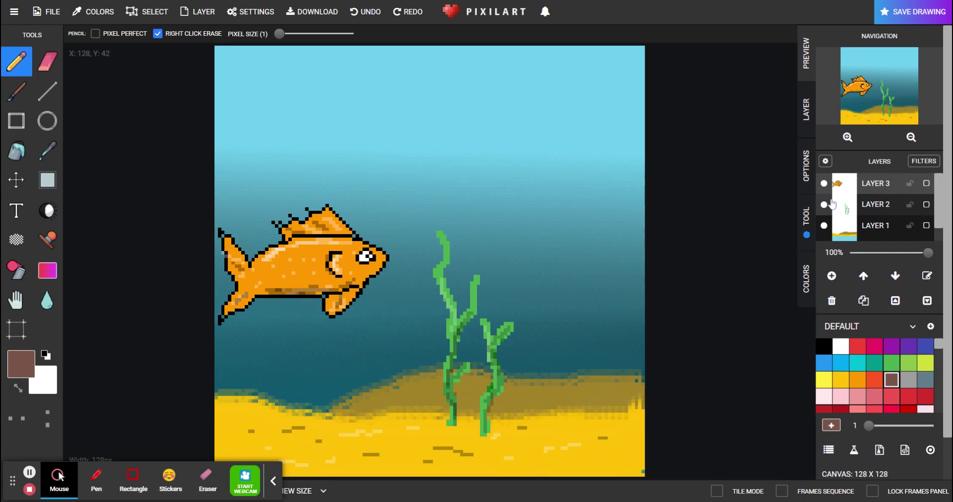
# Step: Move the fish layer (Layer 3) below the seaweed layer and place the fish lower, left of the plants
pyautogui.click(17, 180)
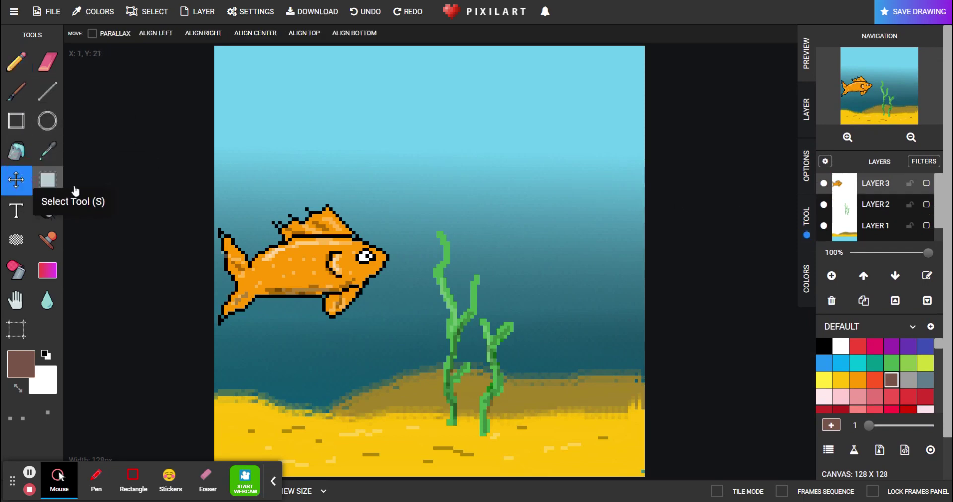
pyautogui.moveTo(344, 262); pyautogui.dragTo(426, 239)
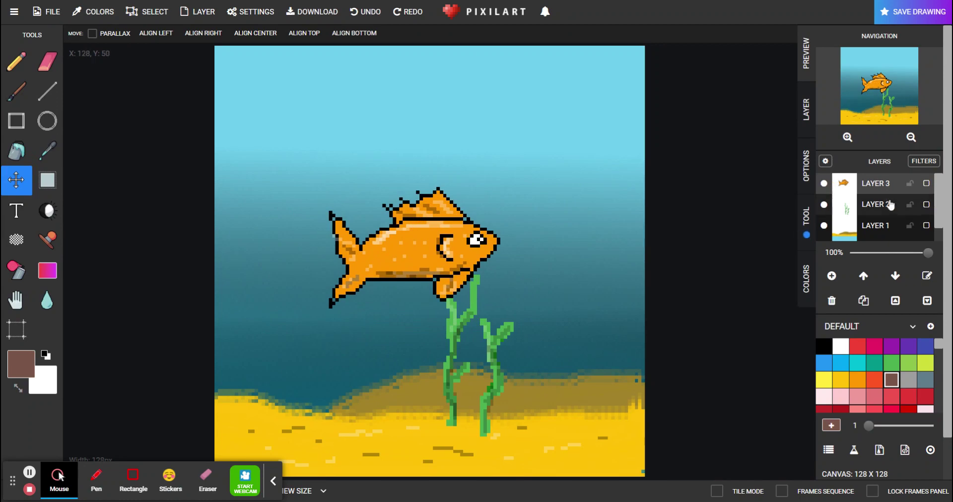
pyautogui.click(896, 277)
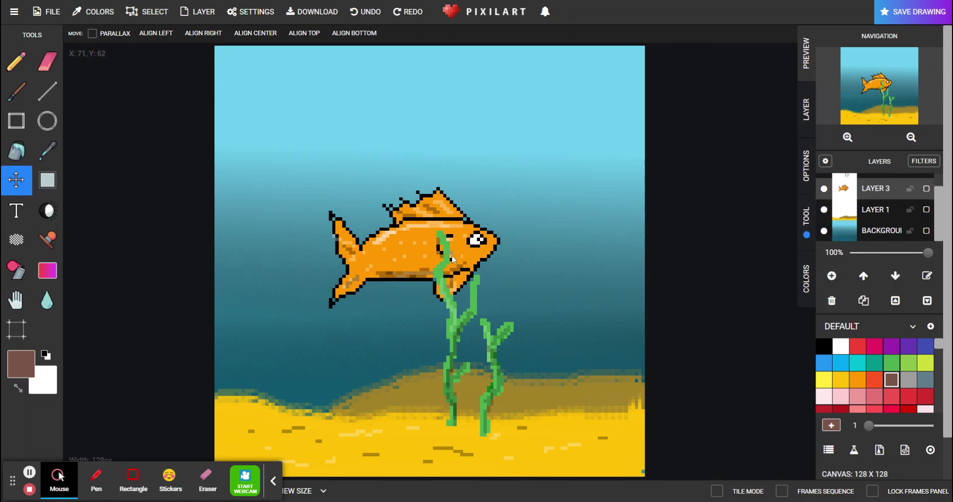
pyautogui.moveTo(401, 246); pyautogui.dragTo(305, 283)
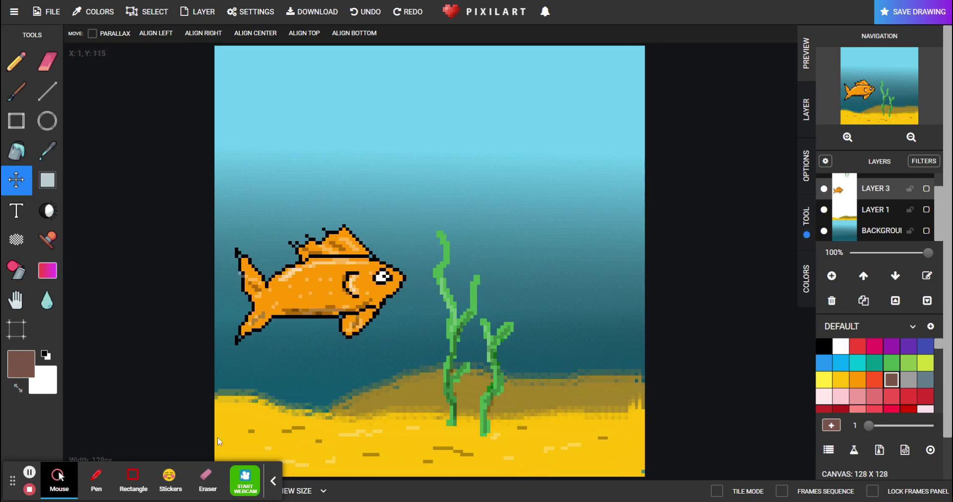
pyautogui.click(273, 481)
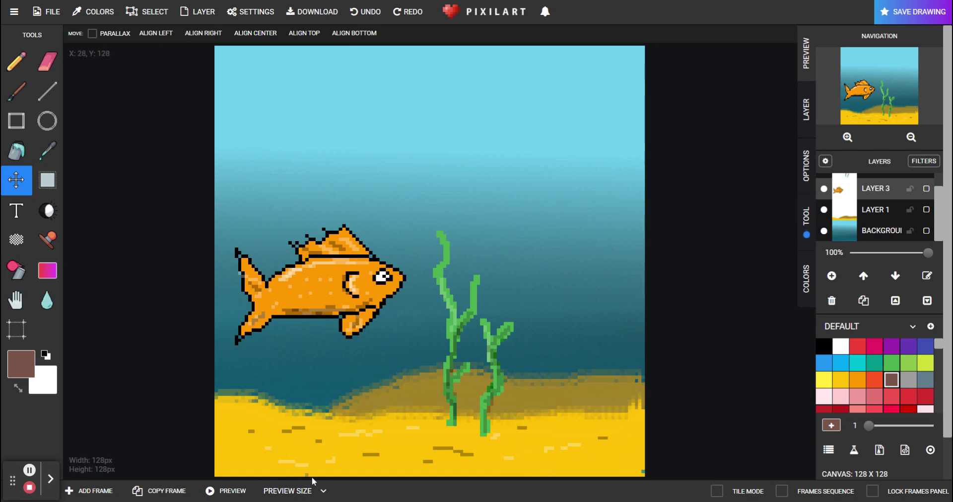
# Step: Show the GIF Frames panel at frame 1 and tick Lock Frames Panel
pyautogui.click(359, 495)
pyautogui.moveTo(15, 483); pyautogui.dragTo(12, 44)
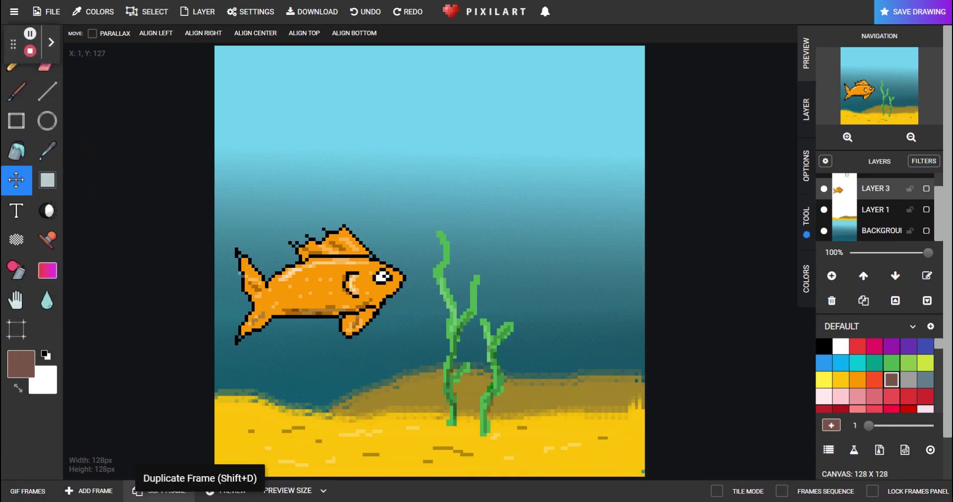
pyautogui.click(434, 493)
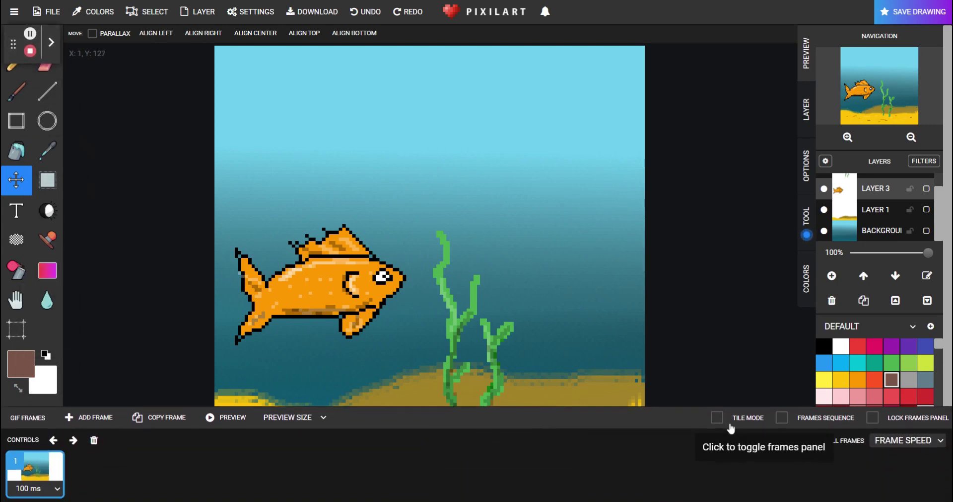
pyautogui.click(873, 418)
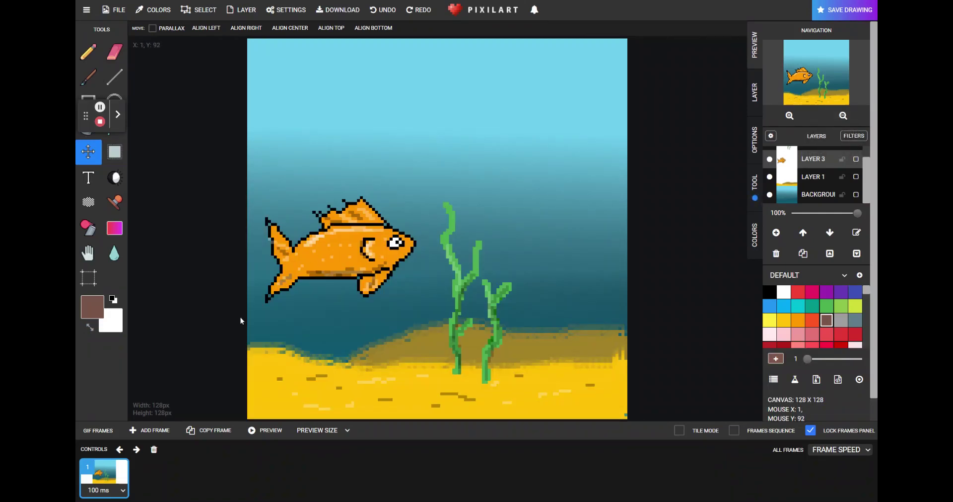
# Step: Copy frames 2 through 5, nudging the fish slightly right in each
pyautogui.click(196, 431)
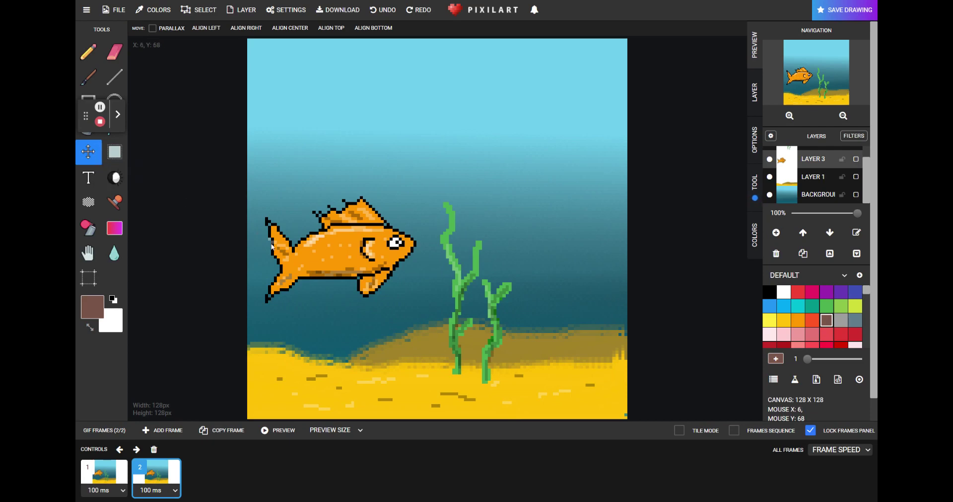
pyautogui.press('Right')
pyautogui.press('Right')
pyautogui.press('Right')
pyautogui.press('Right')
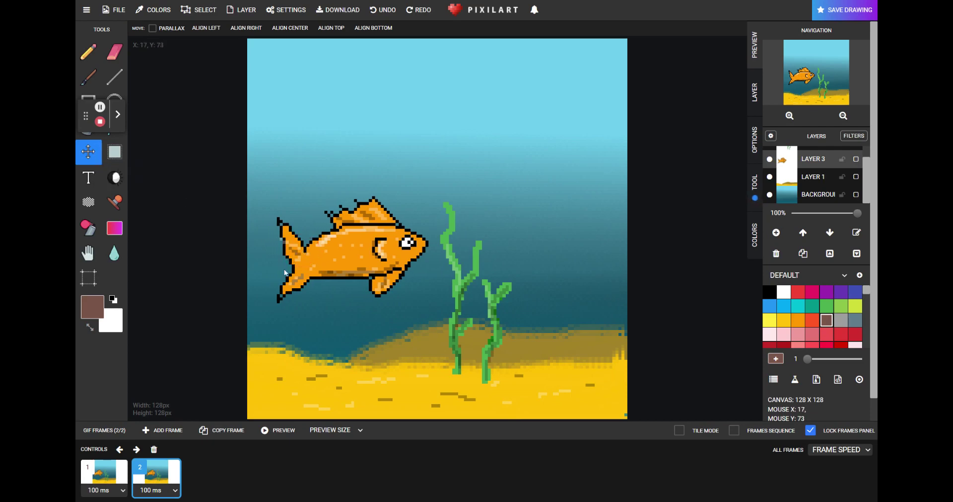
pyautogui.click(221, 431)
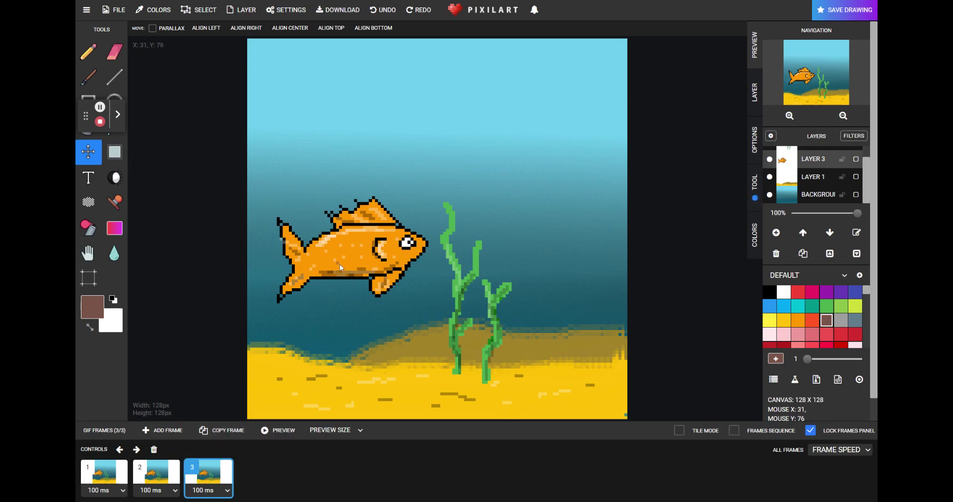
pyautogui.moveTo(340, 264); pyautogui.dragTo(351, 270)
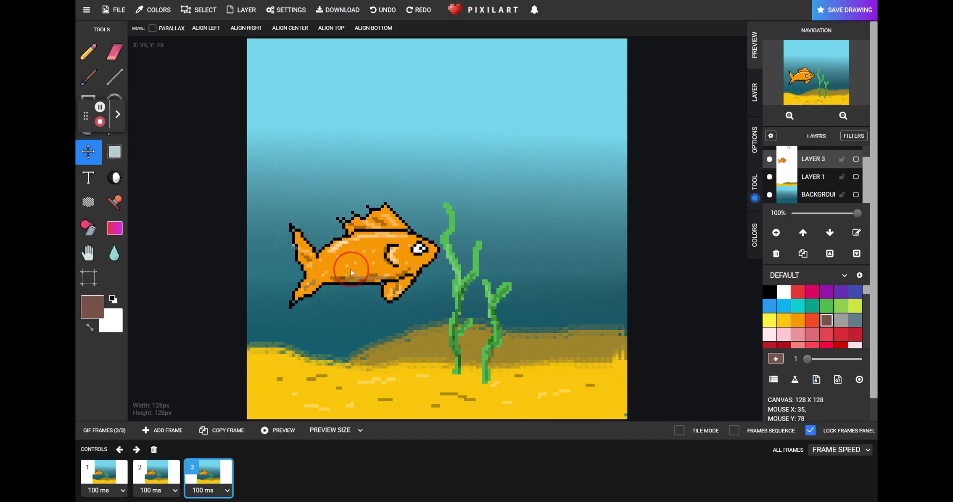
pyautogui.click(217, 431)
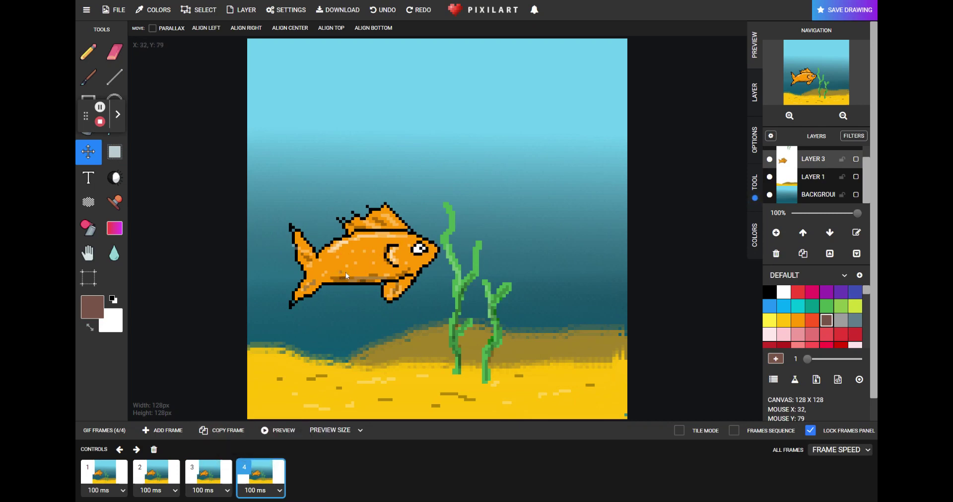
pyautogui.moveTo(347, 272); pyautogui.dragTo(364, 264)
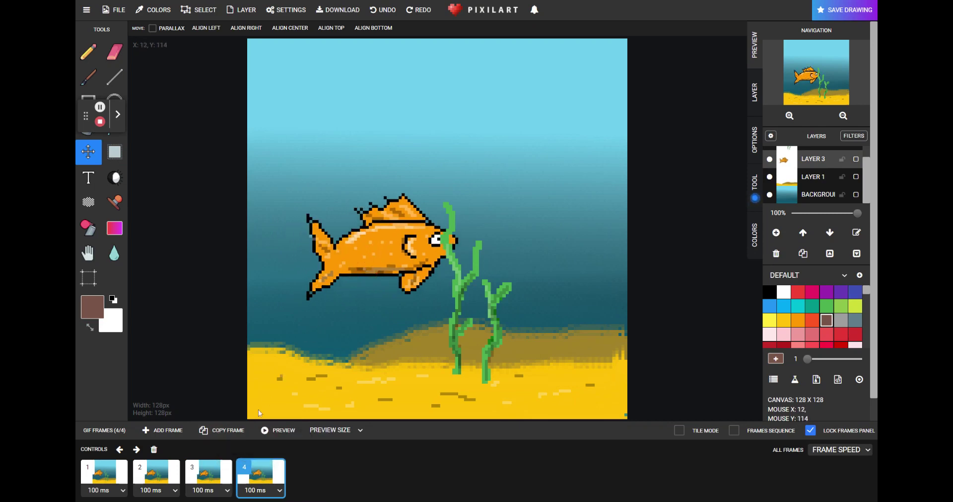
pyautogui.click(217, 430)
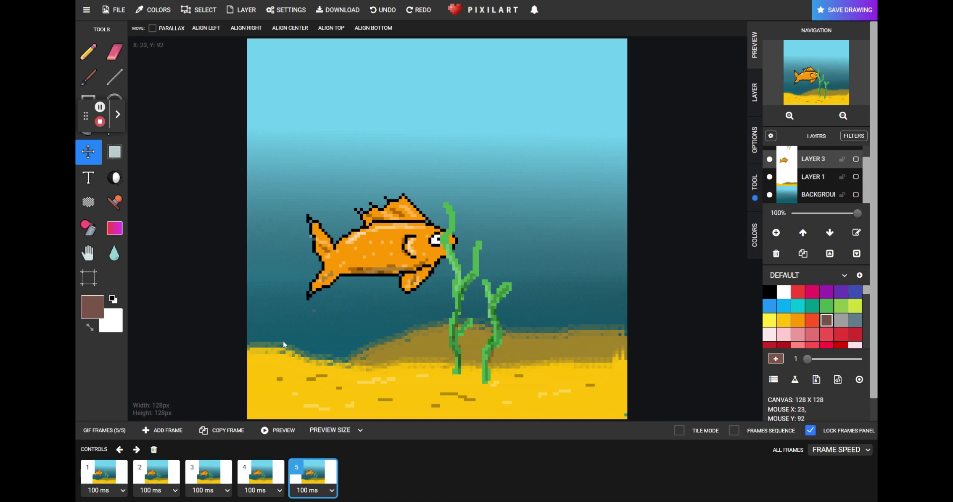
# Step: Add frames 6 through 10, moving the fish rightward across the seaweed
pyautogui.click(217, 430)
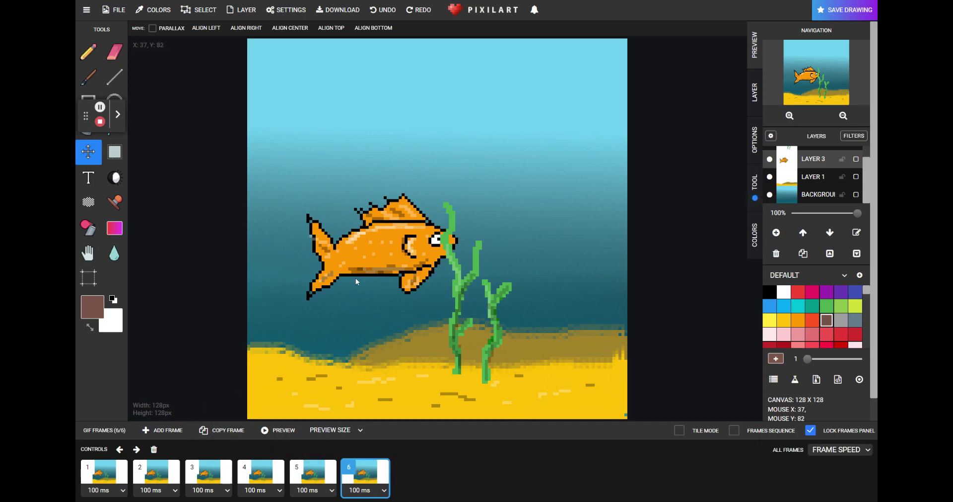
pyautogui.moveTo(359, 266); pyautogui.dragTo(468, 256)
pyautogui.click(217, 430)
pyautogui.click(217, 430)
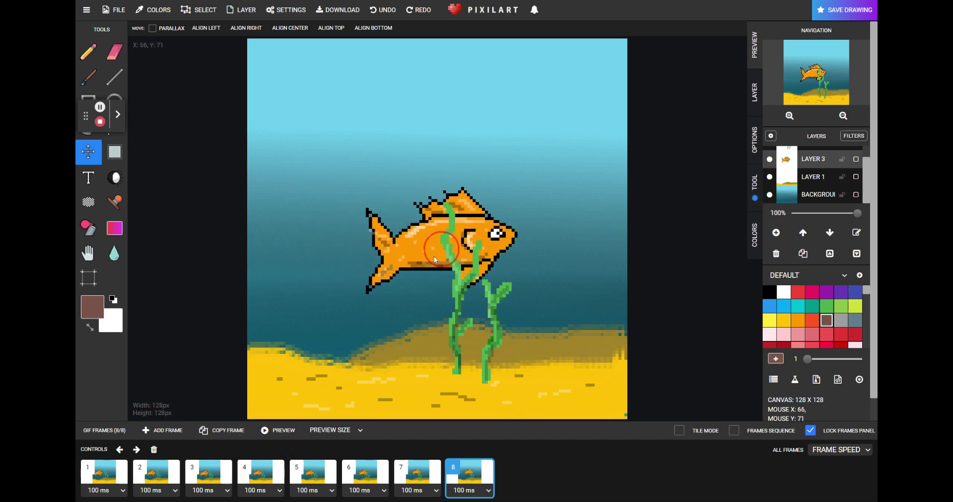
pyautogui.hotkey('shift', 'd')
pyautogui.moveTo(341, 288); pyautogui.dragTo(371, 289)
pyautogui.click(228, 430)
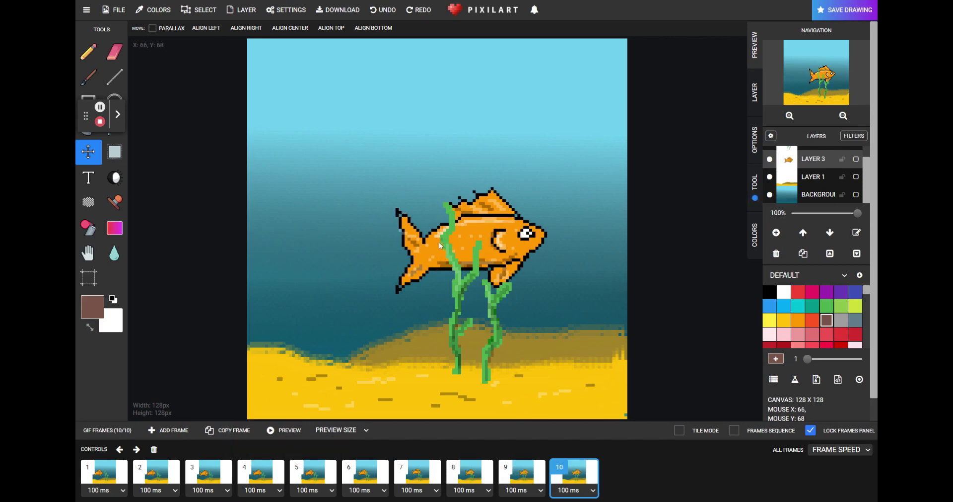
pyautogui.moveTo(277, 384); pyautogui.dragTo(316, 376)
# Step: Add frames 11 through 16, pushing the fish further toward the right edge
pyautogui.click(248, 430)
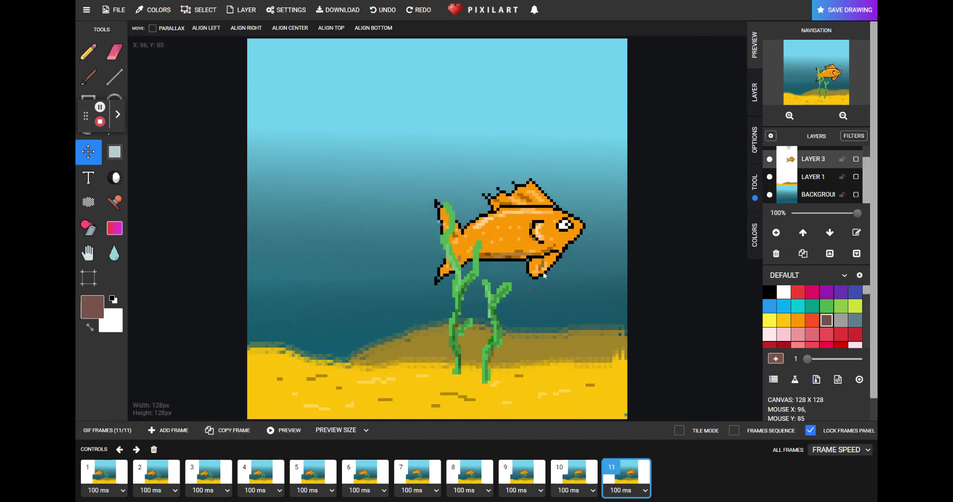
pyautogui.moveTo(513, 239); pyautogui.dragTo(619, 254)
pyautogui.click(227, 430)
pyautogui.click(229, 429)
pyautogui.click(228, 430)
pyautogui.click(229, 430)
pyautogui.click(234, 430)
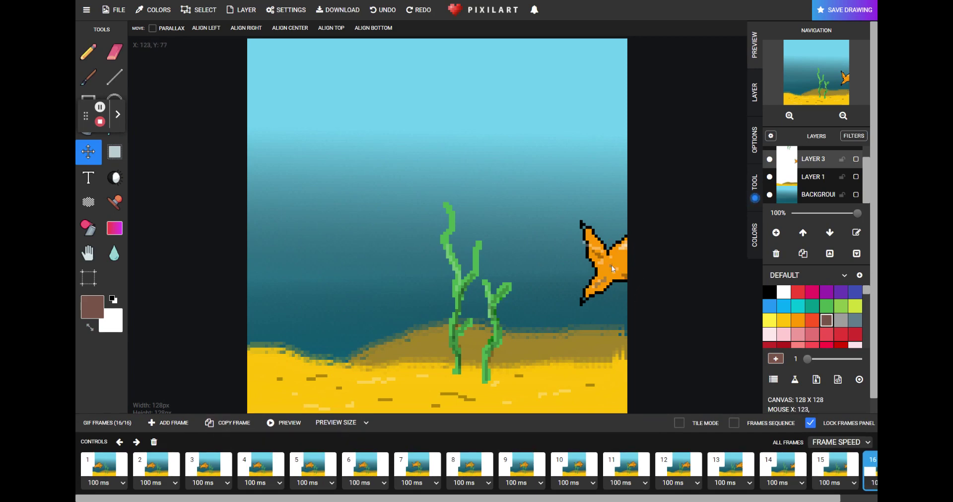
pyautogui.moveTo(612, 265); pyautogui.dragTo(626, 264)
# Step: Add frames 17 through 19, sliding the fish past the right edge until fully off-canvas
pyautogui.click(227, 422)
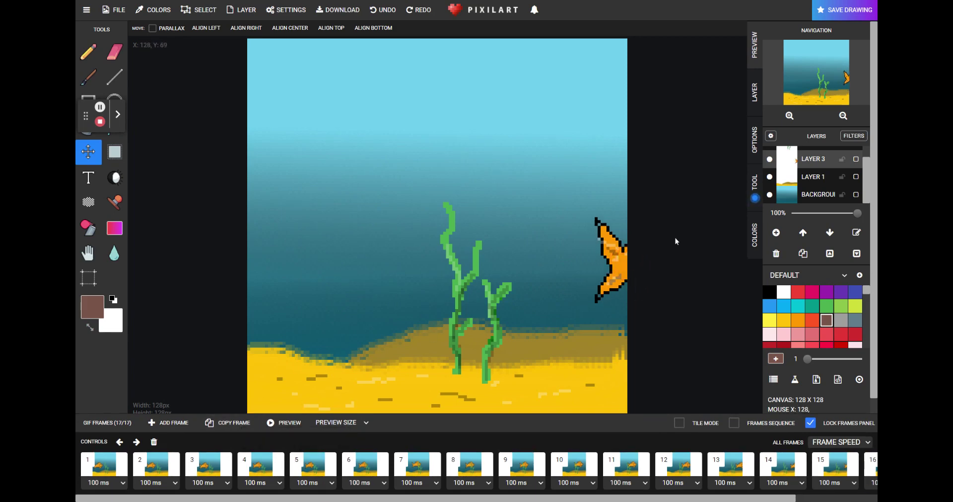
pyautogui.moveTo(617, 253); pyautogui.dragTo(636, 255)
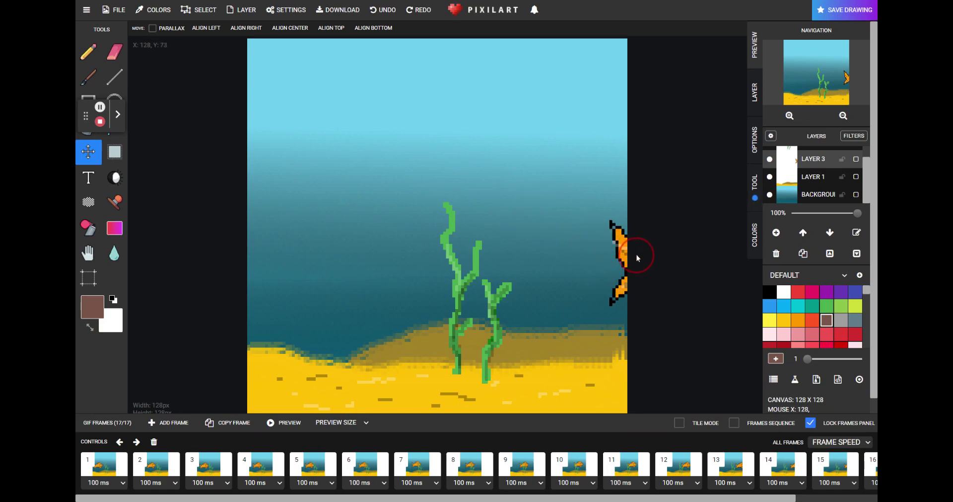
pyautogui.click(238, 425)
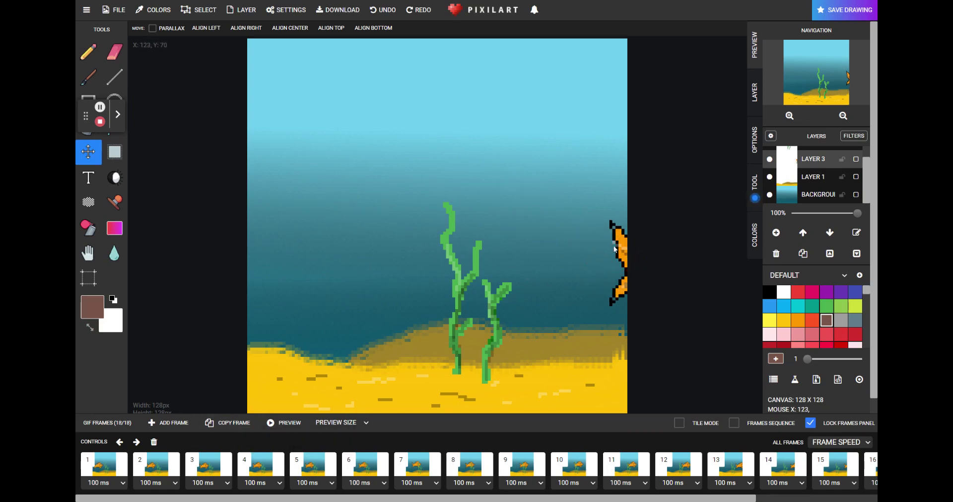
pyautogui.moveTo(621, 246); pyautogui.dragTo(637, 246)
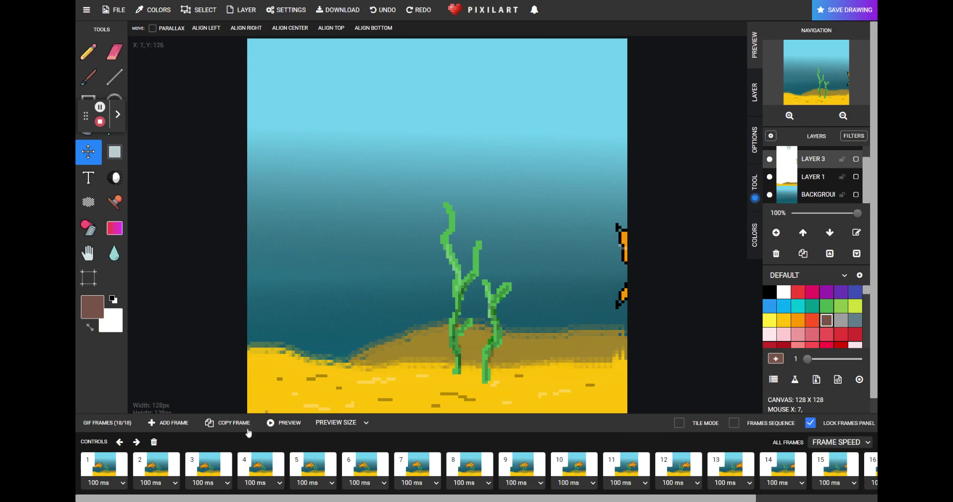
pyautogui.click(227, 426)
pyautogui.moveTo(625, 241); pyautogui.dragTo(632, 230)
pyautogui.scroll(1, 782, 173)
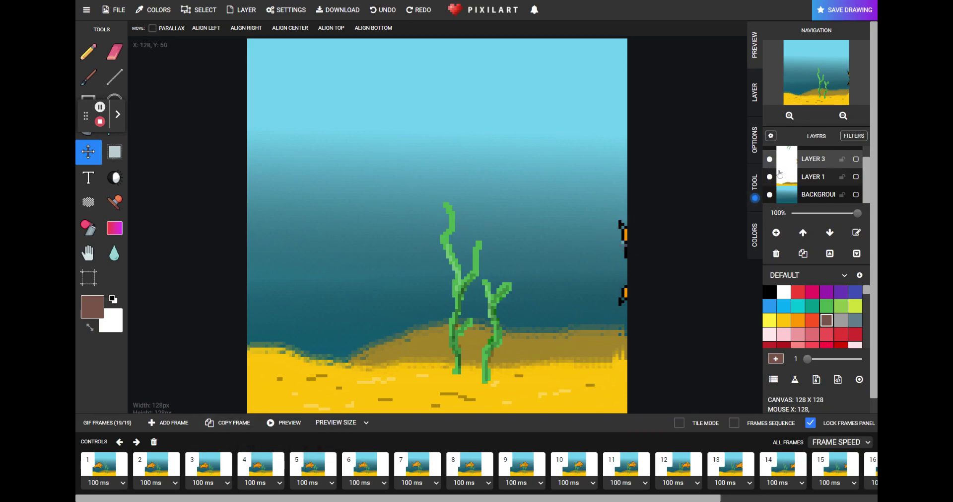
pyautogui.scroll(-1, 777, 163)
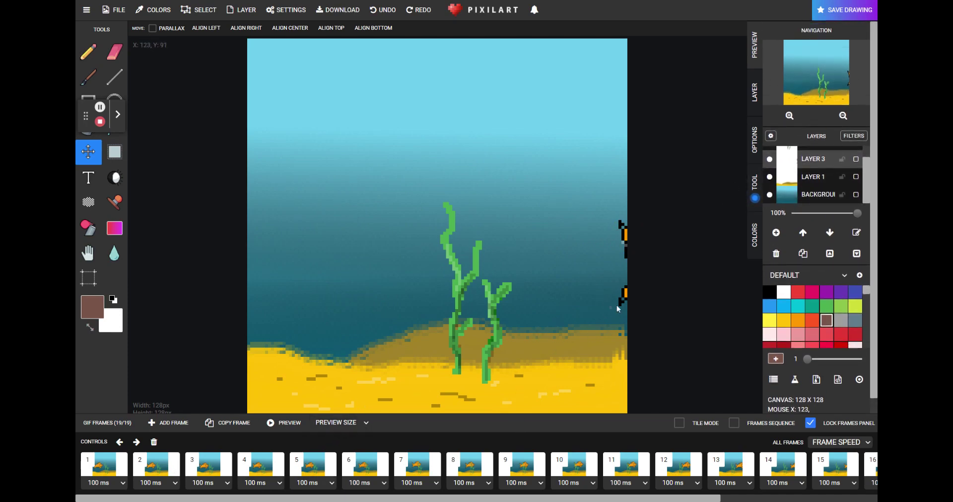
pyautogui.moveTo(625, 237); pyautogui.dragTo(640, 237)
# Step: Add frame 20, preview the GIF, and set all frames to 250 ms
pyautogui.click(212, 422)
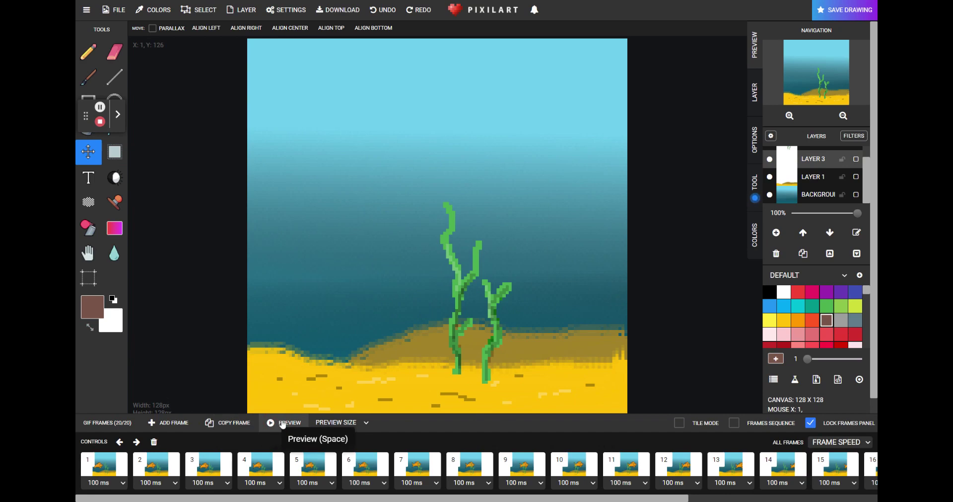
pyautogui.click(283, 423)
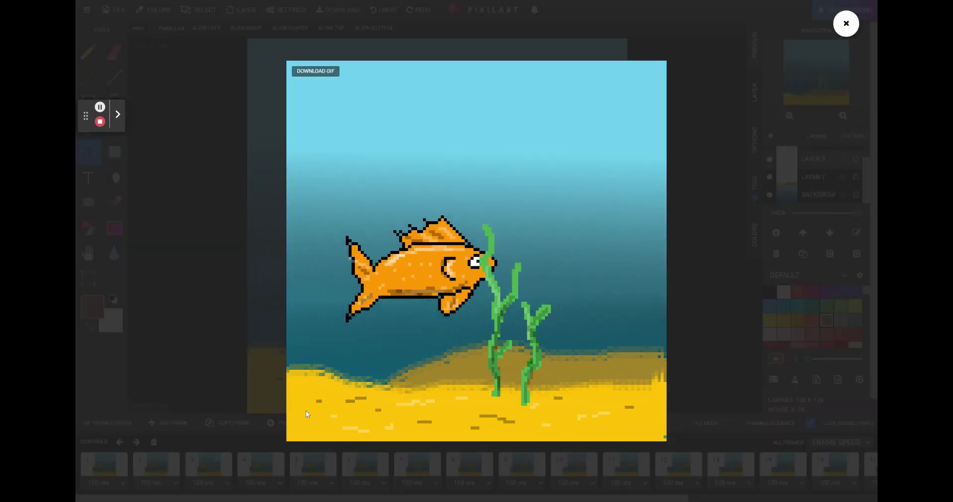
pyautogui.click(256, 377)
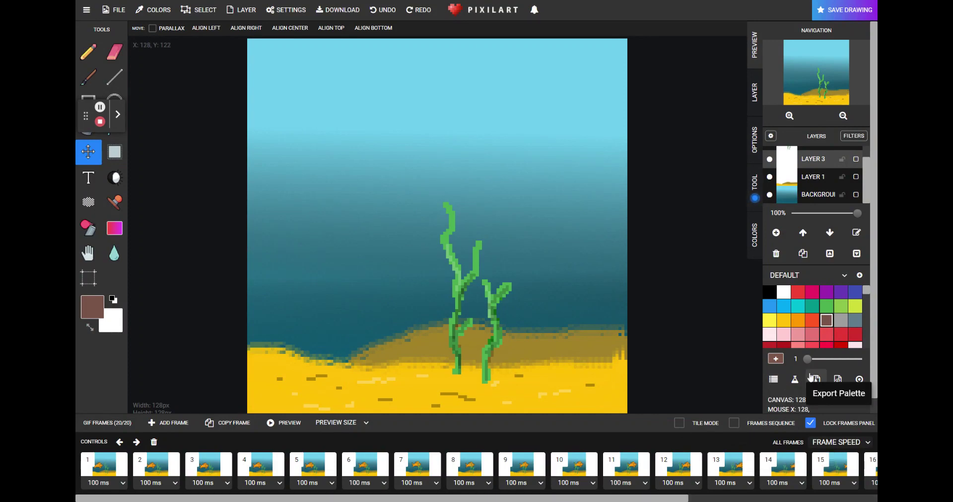
pyautogui.click(290, 423)
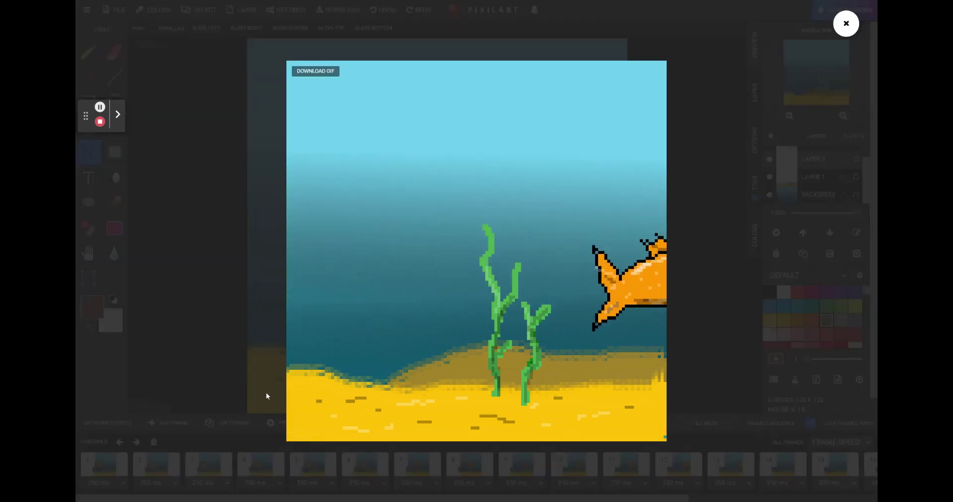
# Step: Set frame 8, where the fish overlaps the seaweed, to 300 ms and duplicate it as frame 9
pyautogui.click(206, 335)
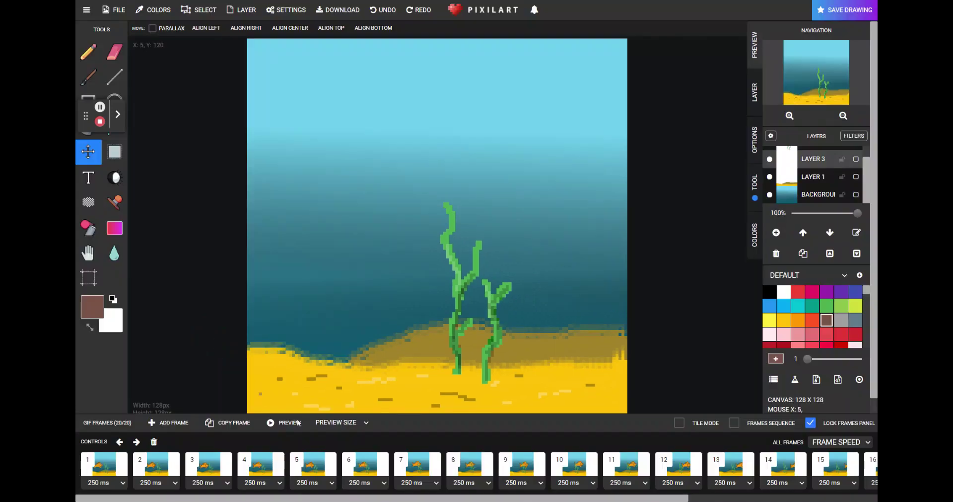
pyautogui.click(420, 468)
pyautogui.click(475, 465)
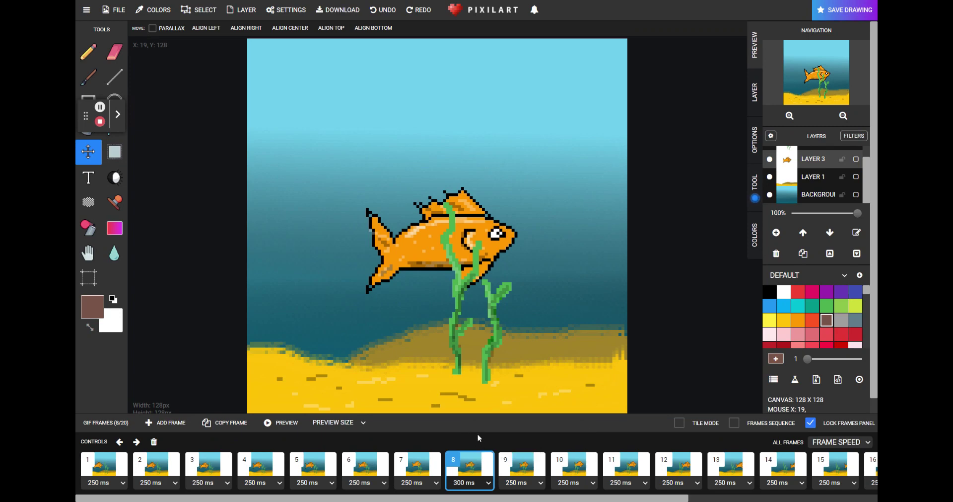
pyautogui.click(490, 458)
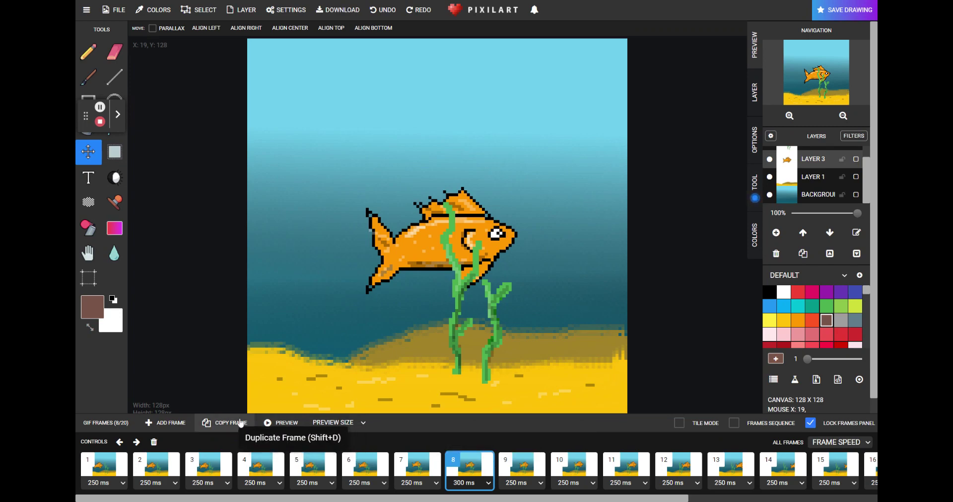
pyautogui.click(214, 422)
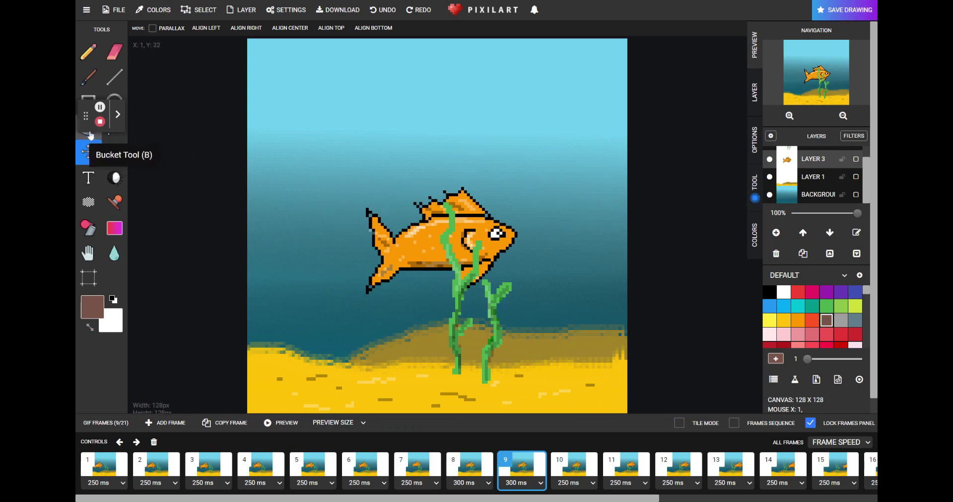
# Step: Select the Eraser, pick white as the colour, then return to the Pencil
pyautogui.click(111, 56)
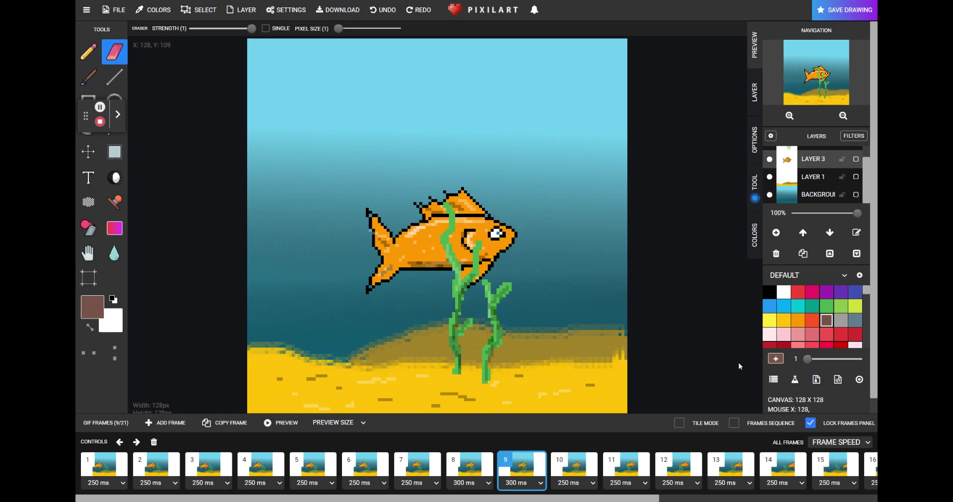
pyautogui.click(783, 293)
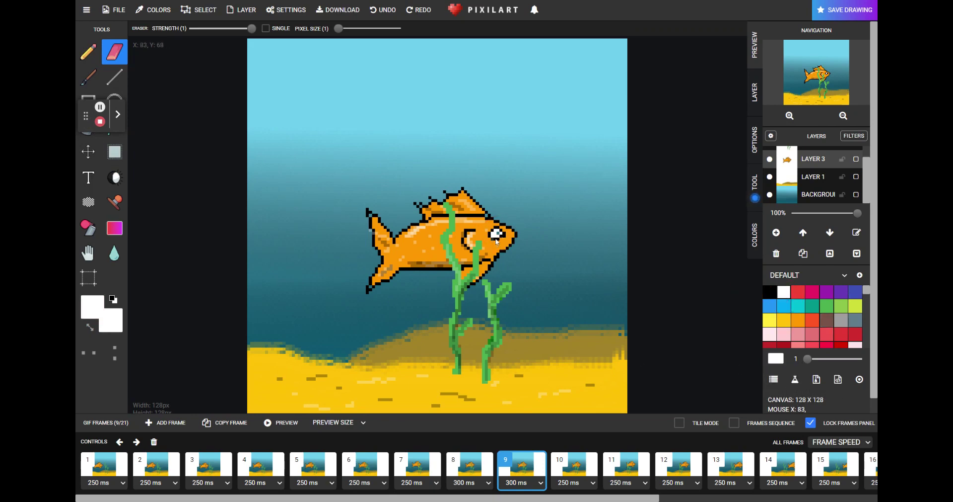
pyautogui.click(88, 52)
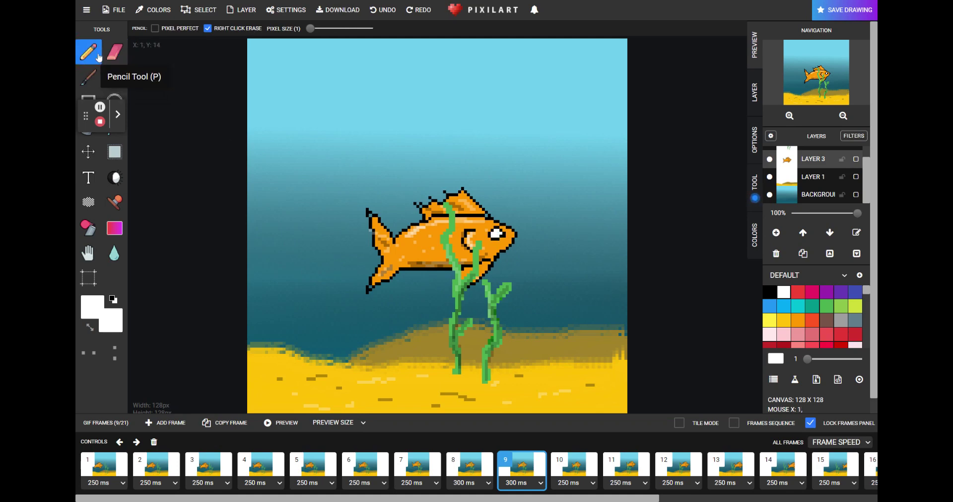
# Step: With black restored, shorten frame 9 to 125 ms and duplicate it as frame 10
pyautogui.click(114, 299)
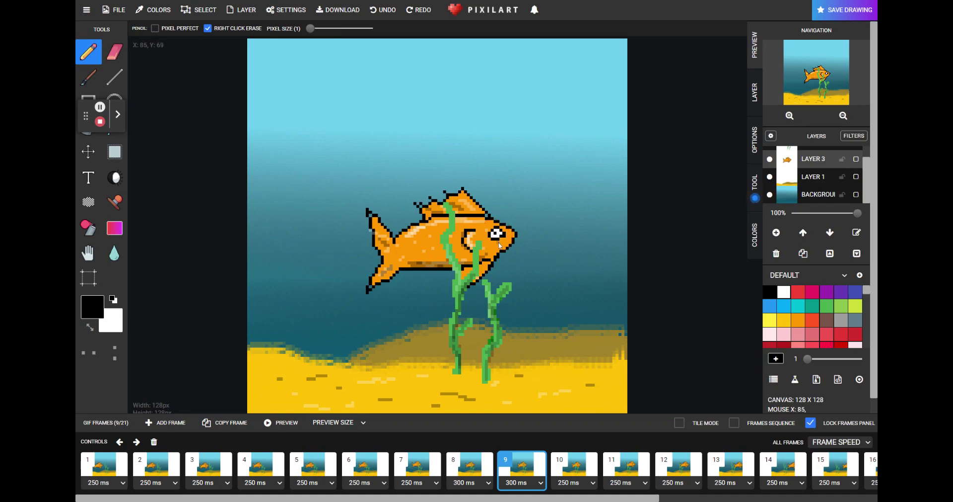
pyautogui.click(531, 478)
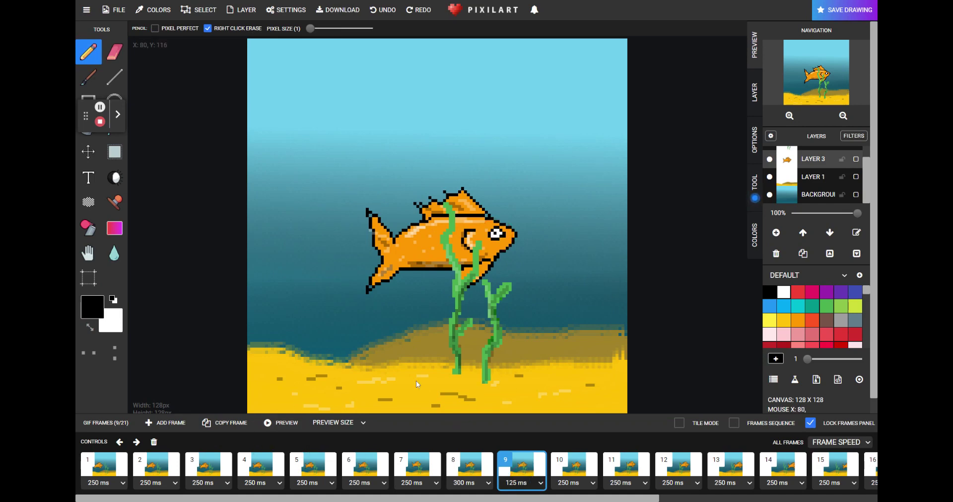
pyautogui.click(219, 422)
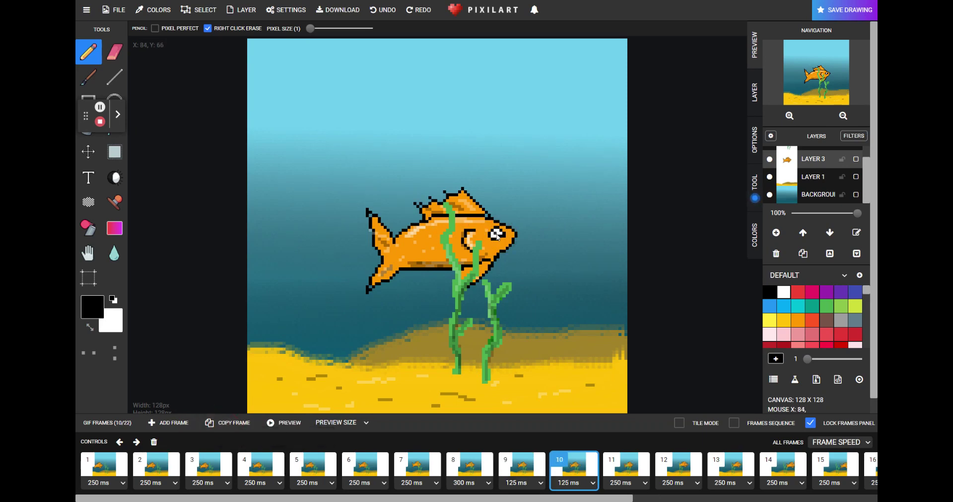
# Step: Turn off Right Click Erase, redraw a fish eye pixel, and step through the frames to compare
pyautogui.click(209, 30)
pyautogui.click(503, 240)
pyautogui.click(463, 464)
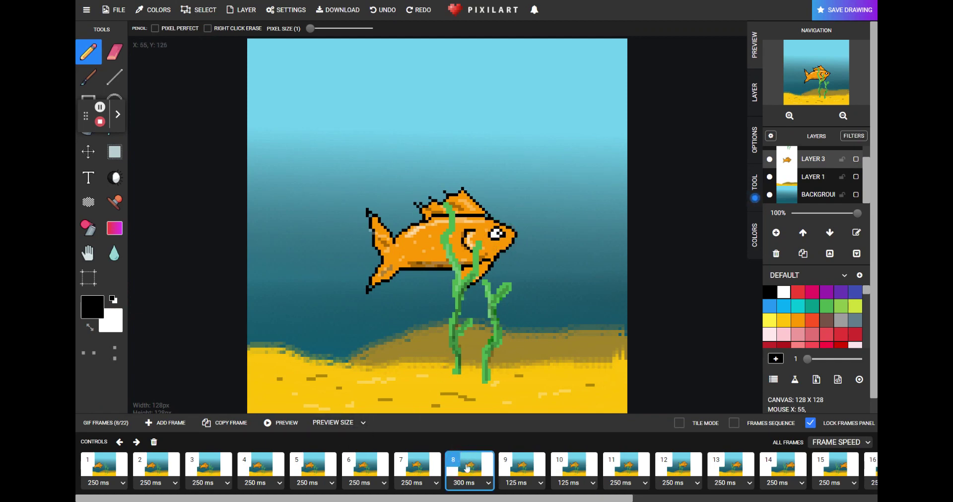
pyautogui.press('Left')
pyautogui.press('Right')
pyautogui.press('Right')
pyautogui.press('Right')
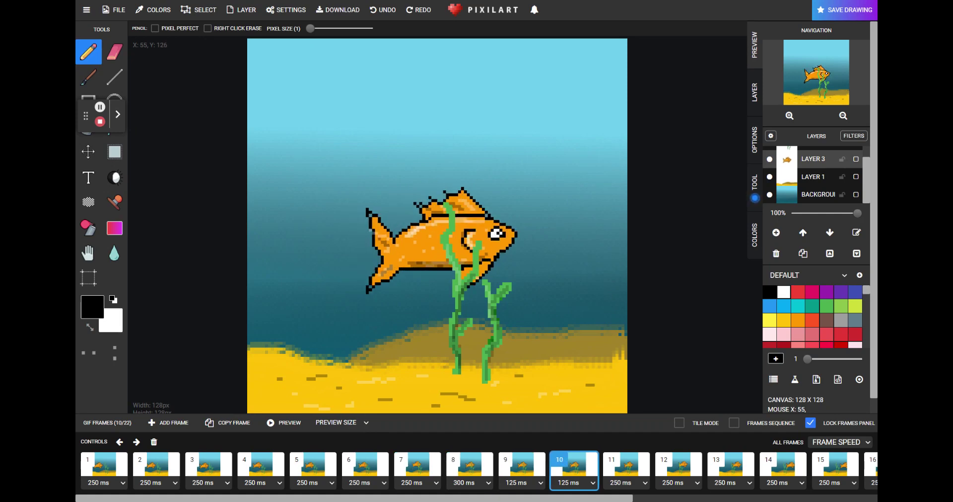
pyautogui.press('Right')
pyautogui.press('Left')
pyautogui.press('Right')
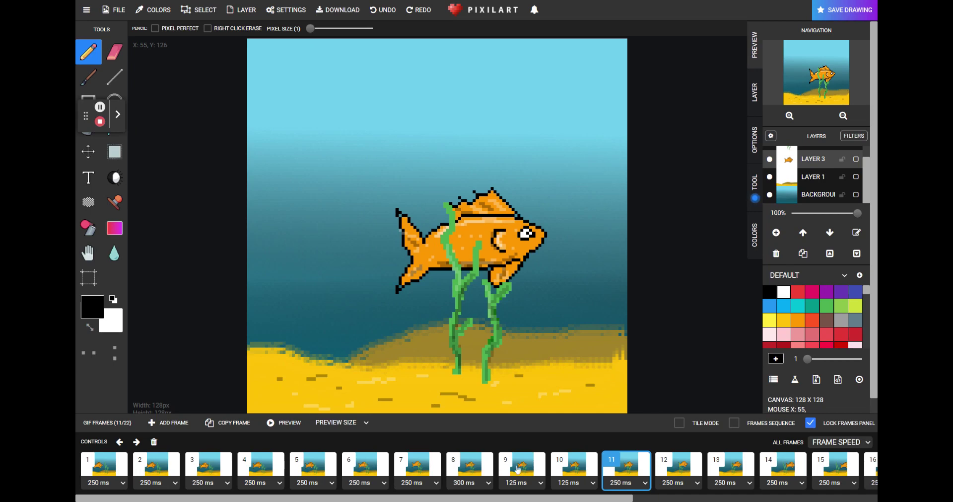
pyautogui.click(293, 423)
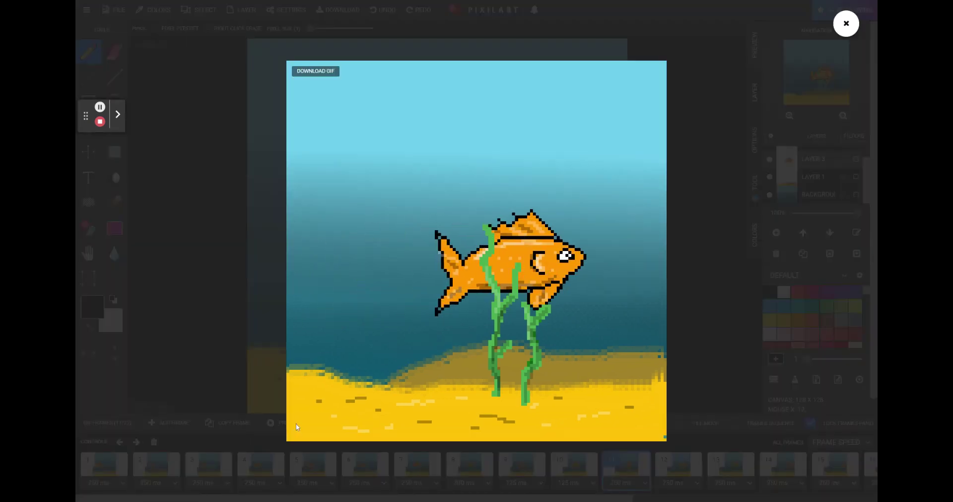
pyautogui.click(193, 365)
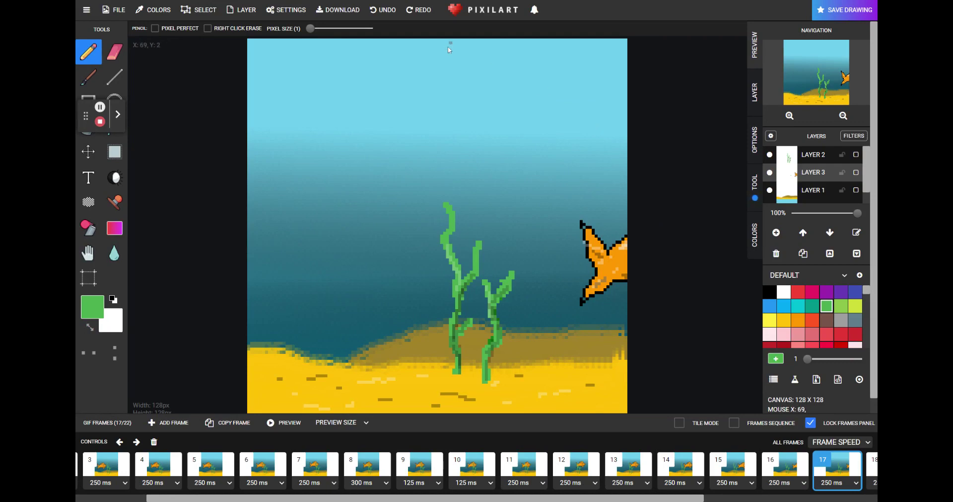
# Step: Save the animation over the existing online drawing 'ocean 2' using UPDATE
pyautogui.click(841, 10)
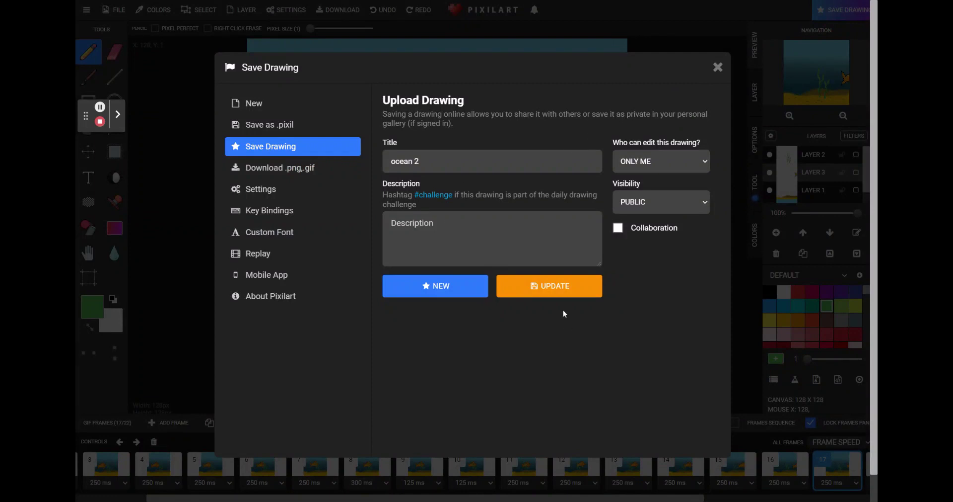
pyautogui.click(523, 282)
pyautogui.click(524, 289)
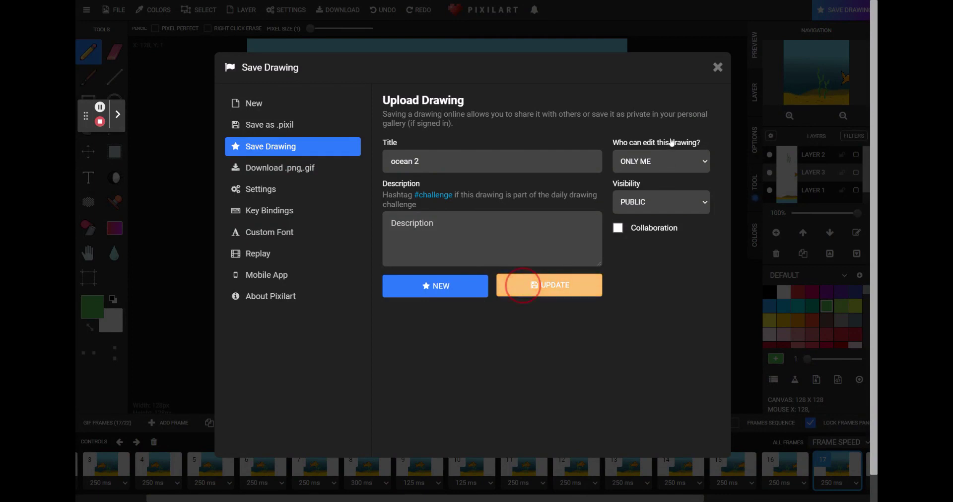